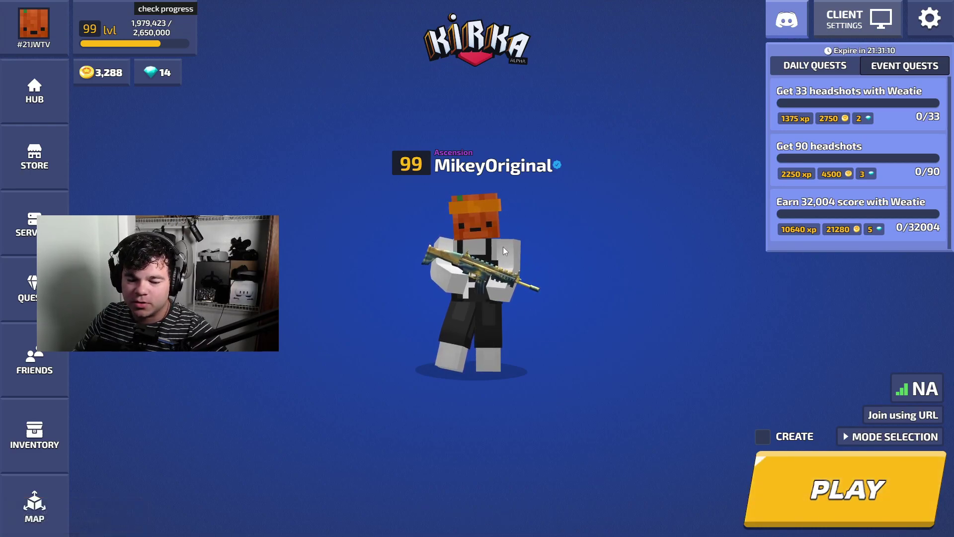
Open Kirka.io settings on the Mods tab and scroll down to the Map custom texture section
left_click(929, 18)
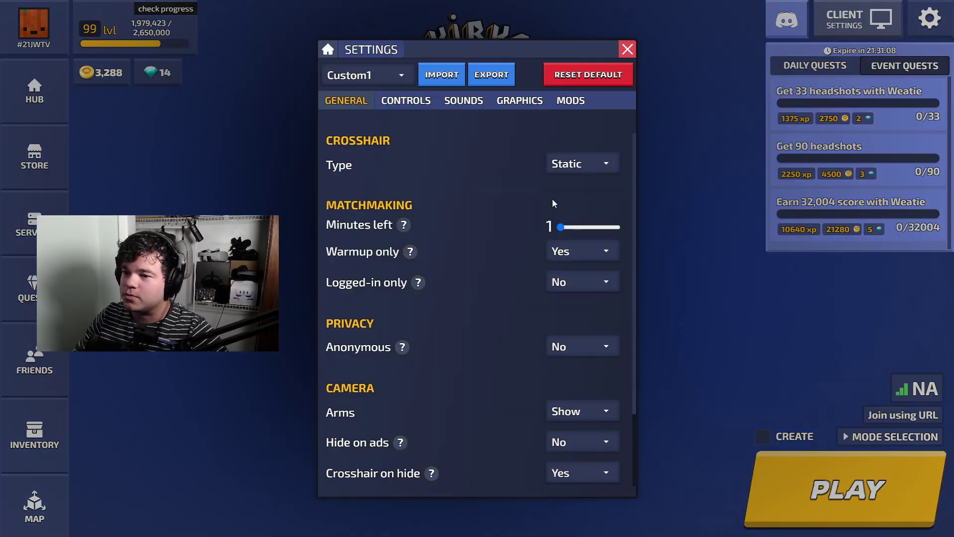
left_click(576, 103)
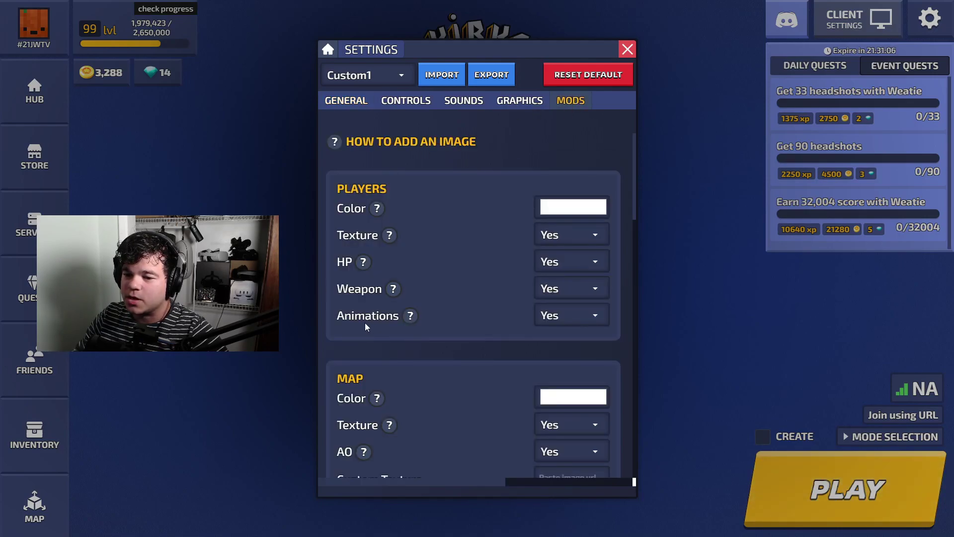
scroll(454, 347, "down", 3)
scroll(497, 329, "up", 3)
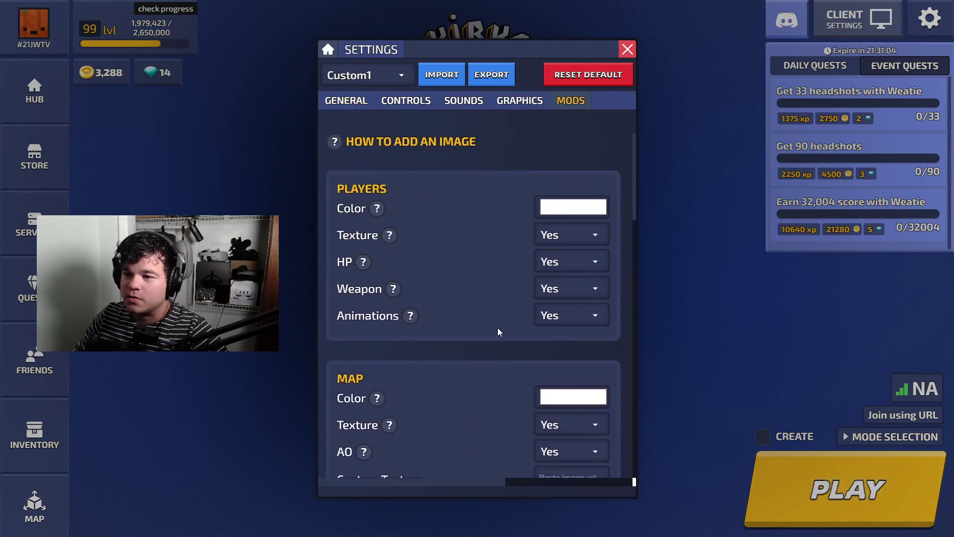
left_click(831, 143)
left_click(930, 18)
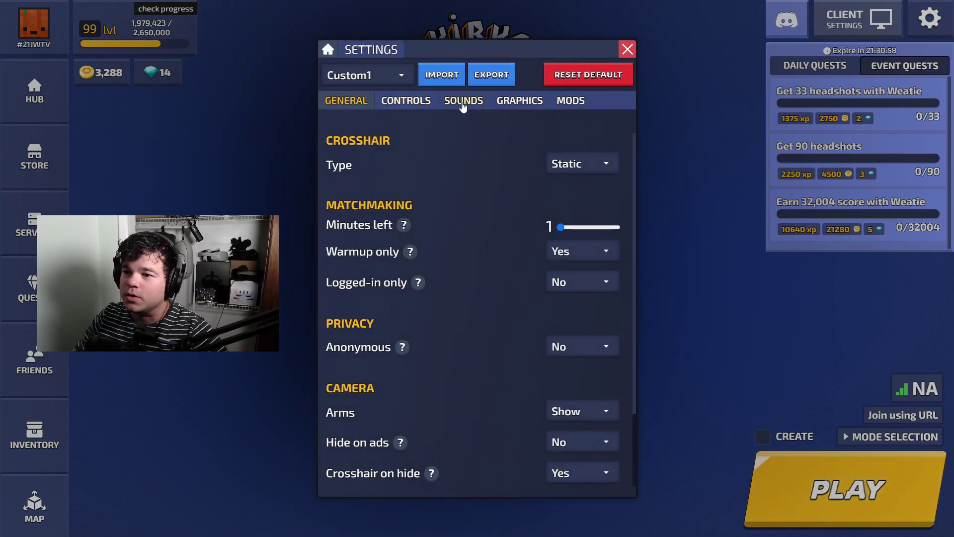
left_click(572, 102)
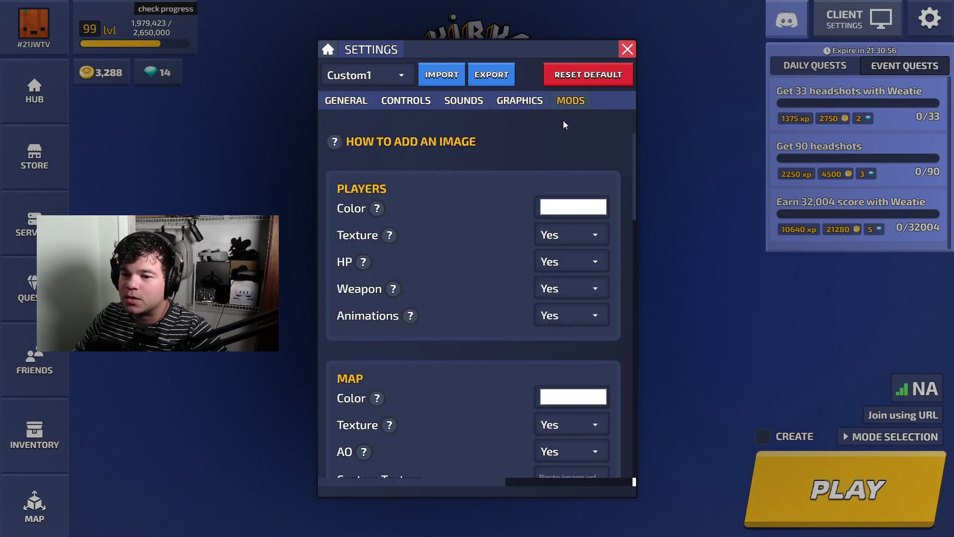
scroll(478, 223, "down", 4)
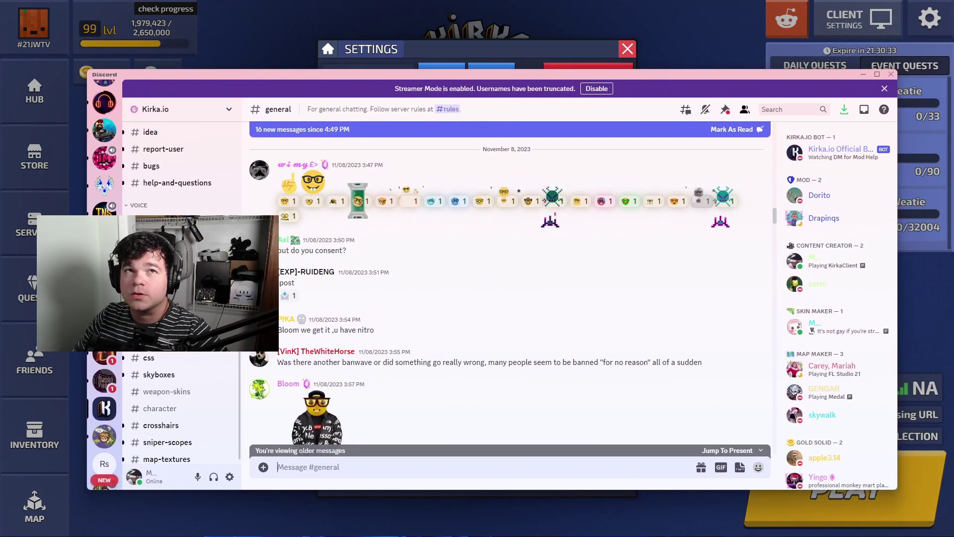
In the #map-textures channel, copy the link of the Discord Dark Mode 2 texture image
scroll(184, 370, "down", 1)
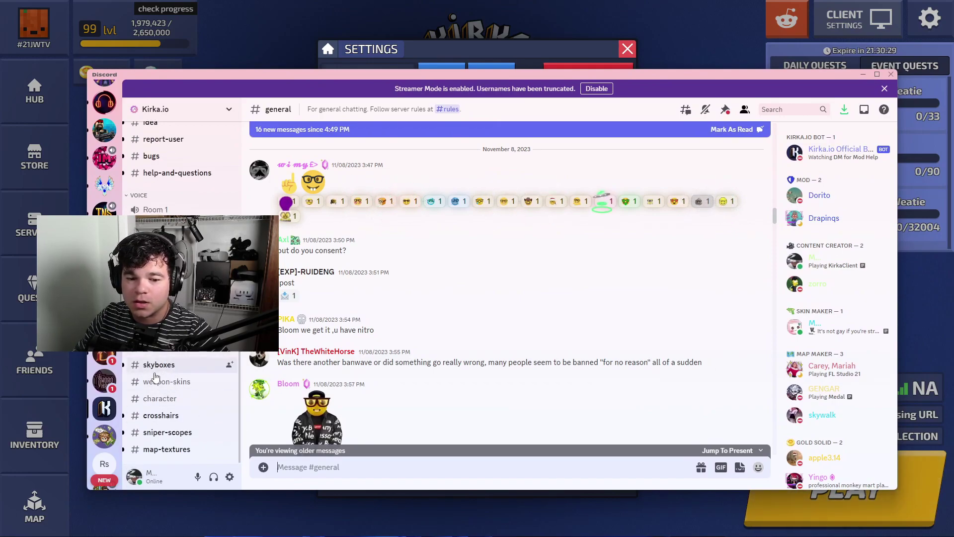
left_click(180, 451)
scroll(530, 318, "down", 10)
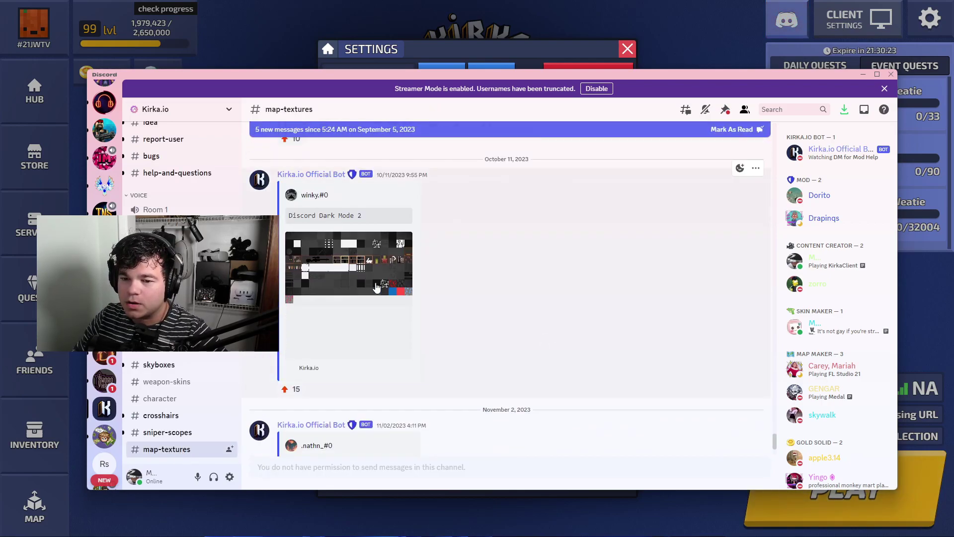
right_click(351, 279)
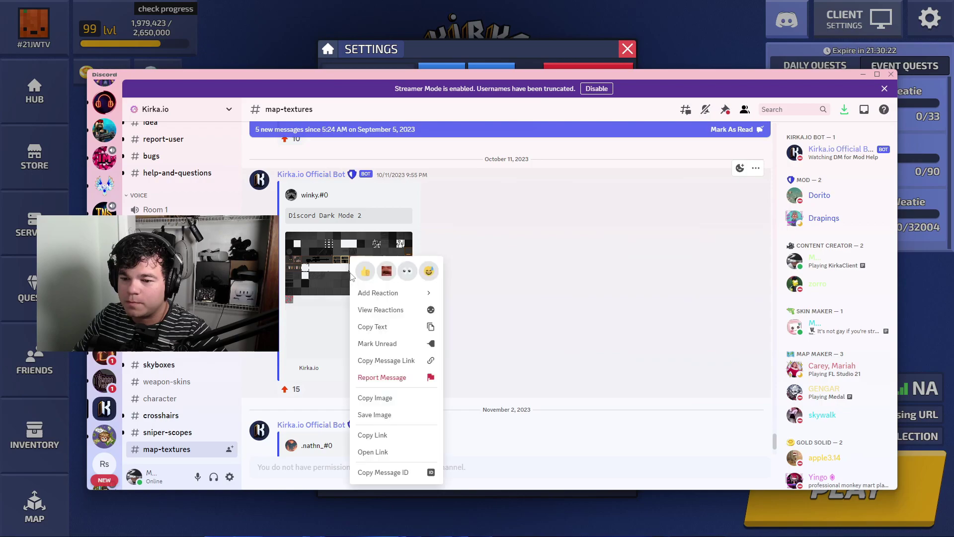
left_click(313, 268)
left_click(442, 329)
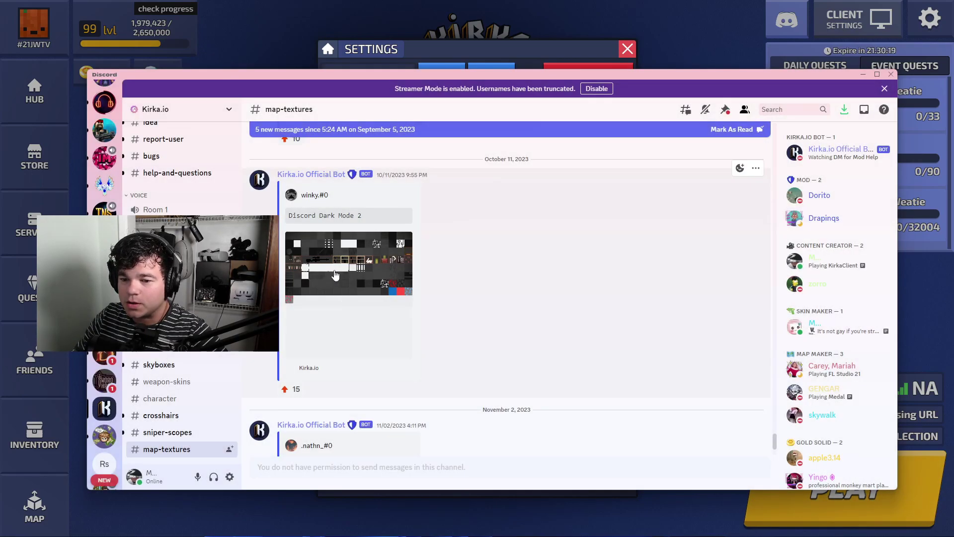
right_click(332, 271)
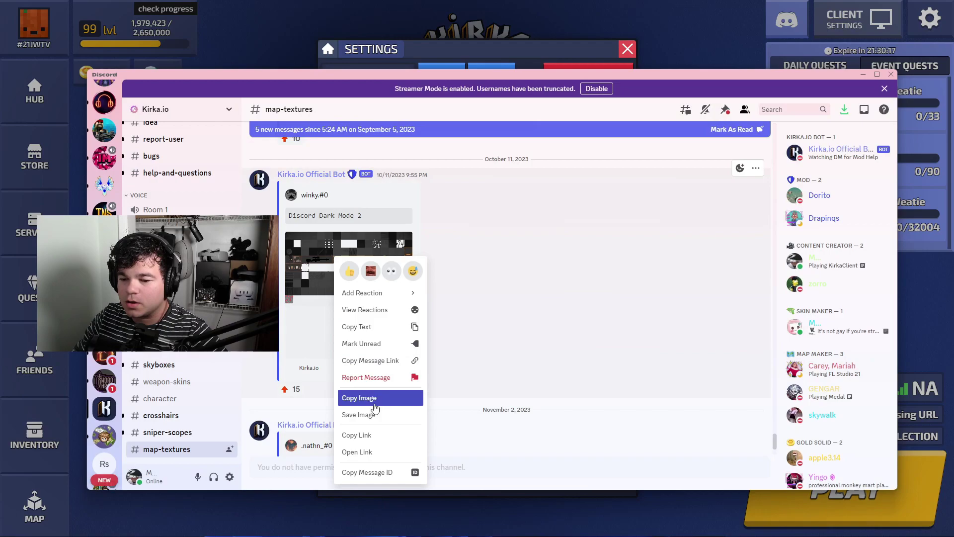
left_click(363, 437)
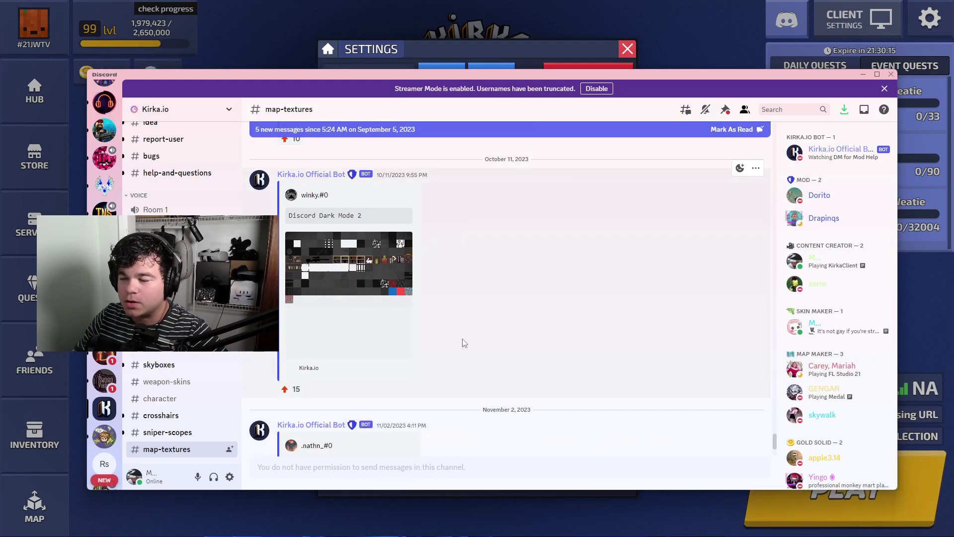
Paste the Dark Mode 2 texture link into Kirka.io's Map Custom Texture field
left_click(863, 73)
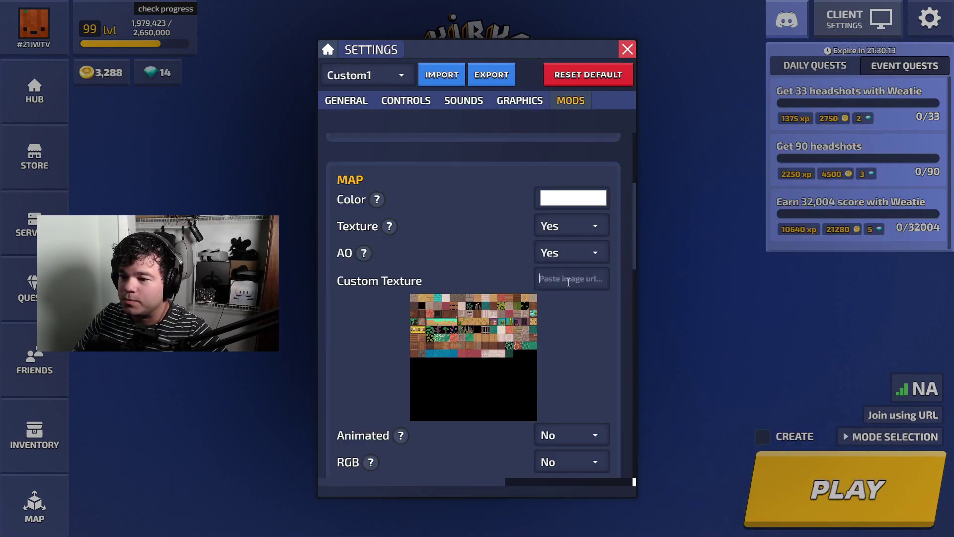
key("ctrl+v")
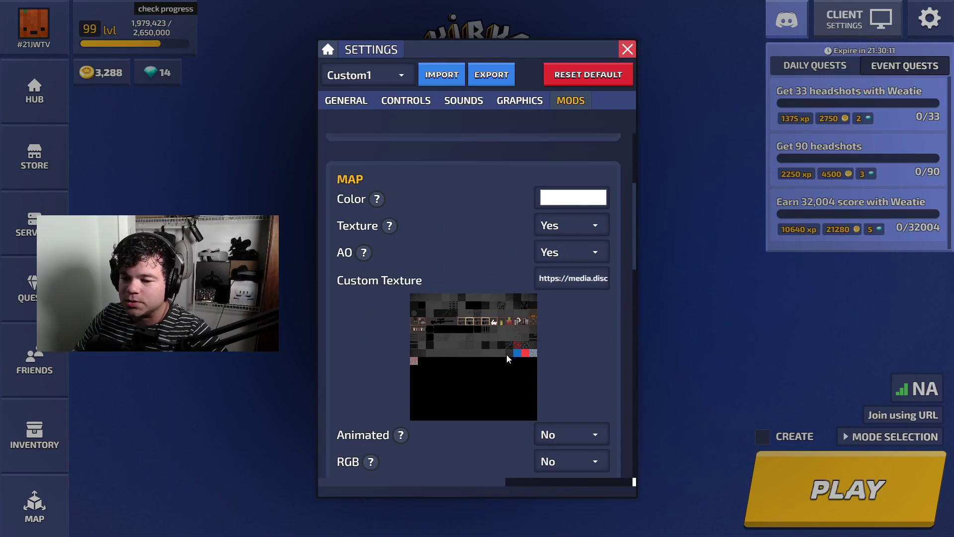
scroll(498, 334, "down", 4)
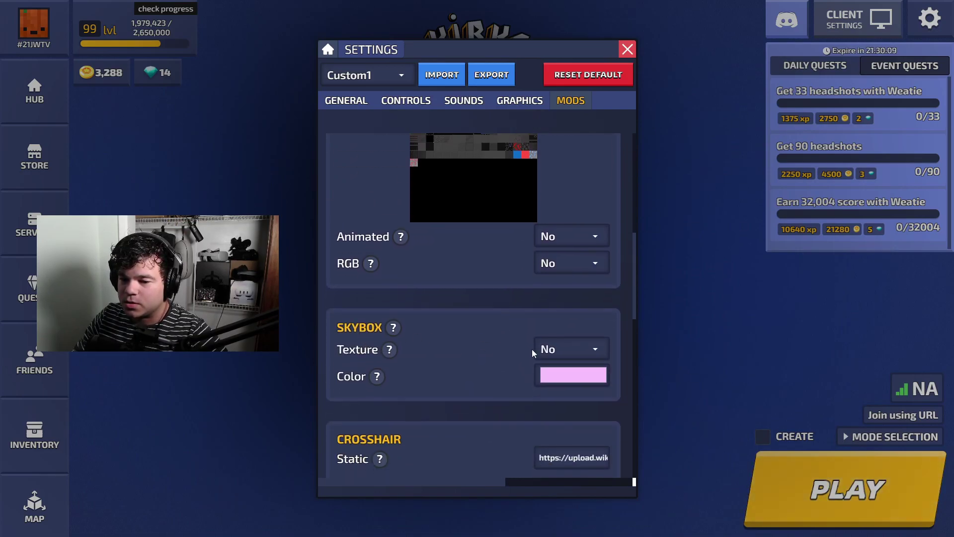
Set Skybox Texture to Yes, then bring Discord back to the front
left_click(549, 349)
left_click(369, 352)
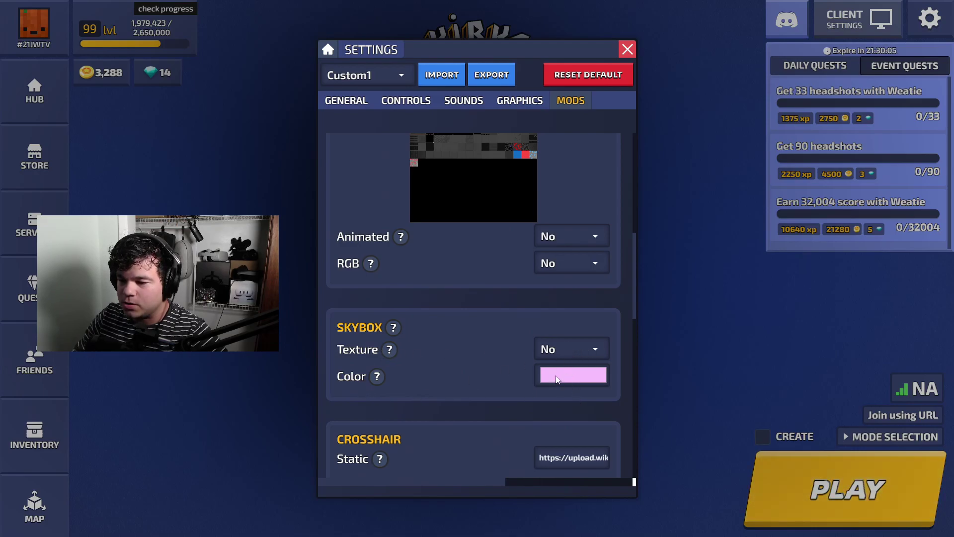
left_click(562, 357)
left_click(550, 395)
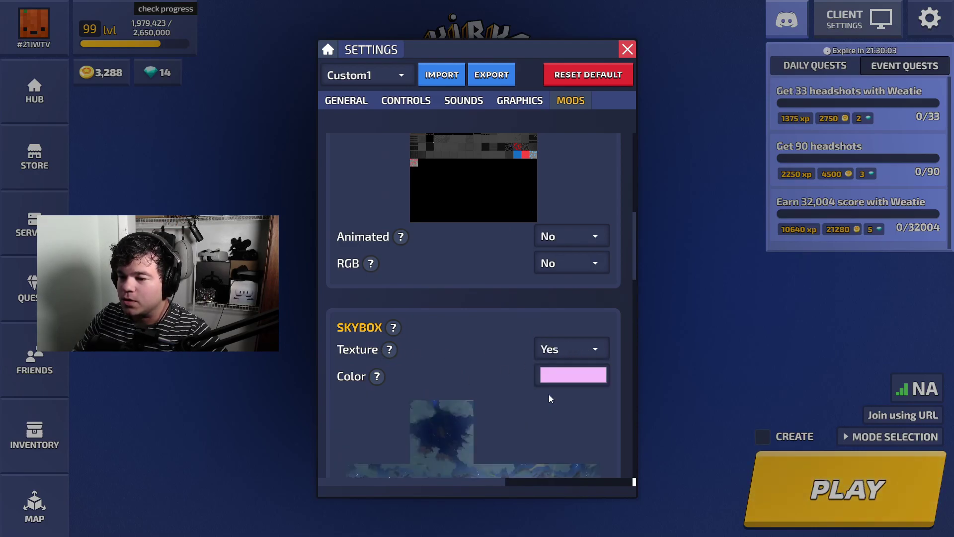
scroll(499, 373, "down", 4)
scroll(519, 364, "down", 3)
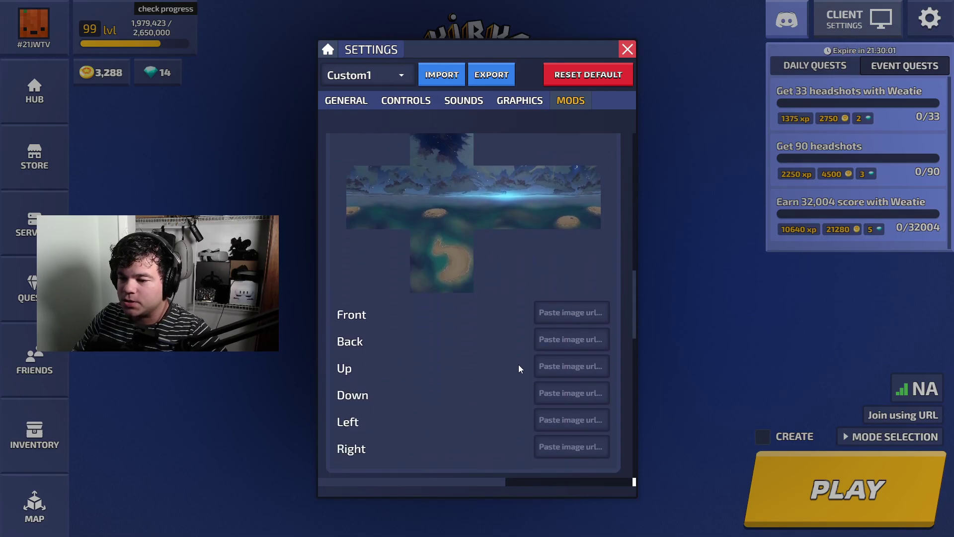
key("alt+Tab")
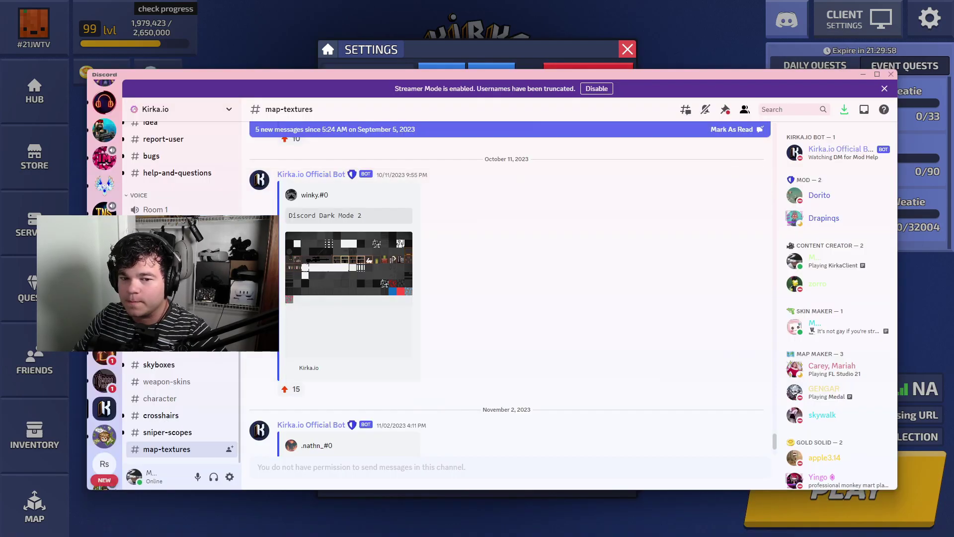
In #skyboxes, scroll up to the purple space skybox post and open its image link
left_click(179, 365)
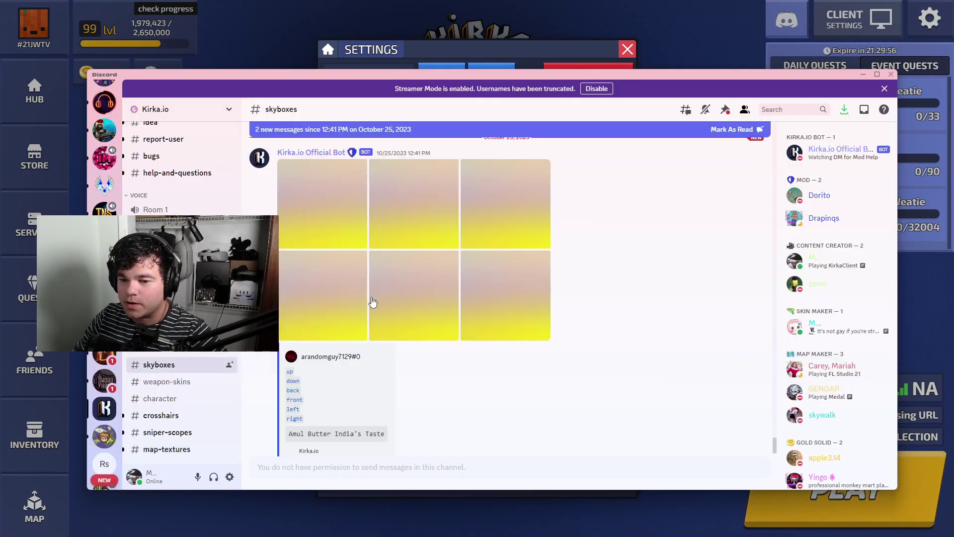
scroll(499, 379, "up", 3)
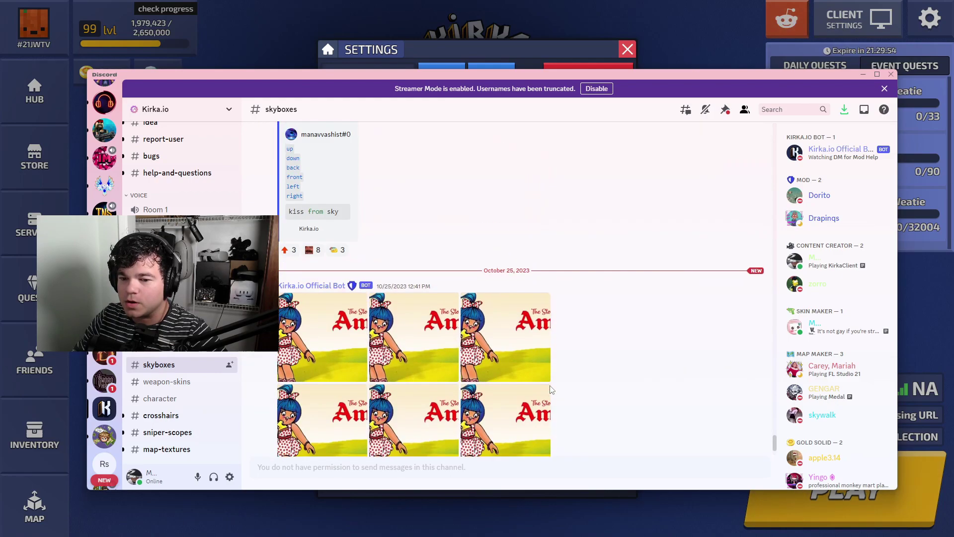
scroll(551, 389, "up", 10)
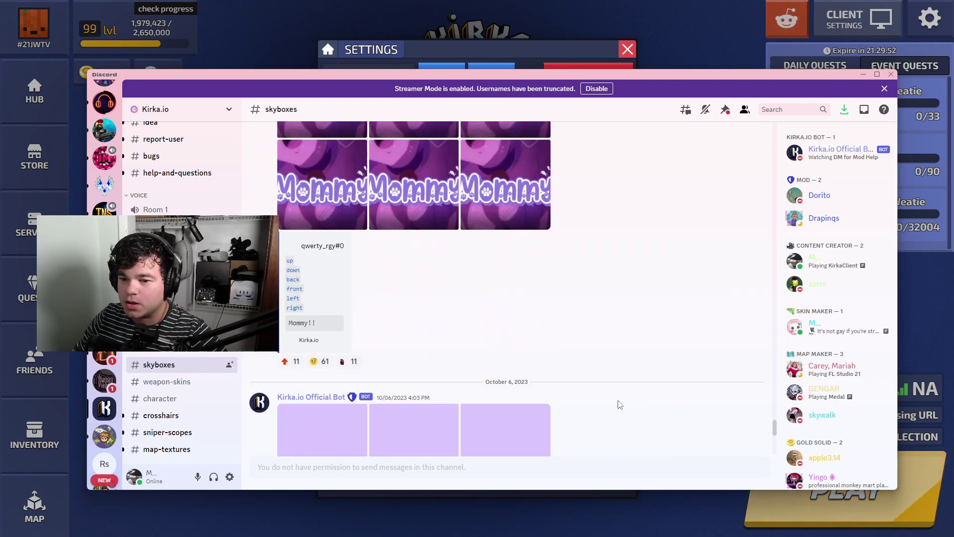
scroll(619, 405, "up", 10)
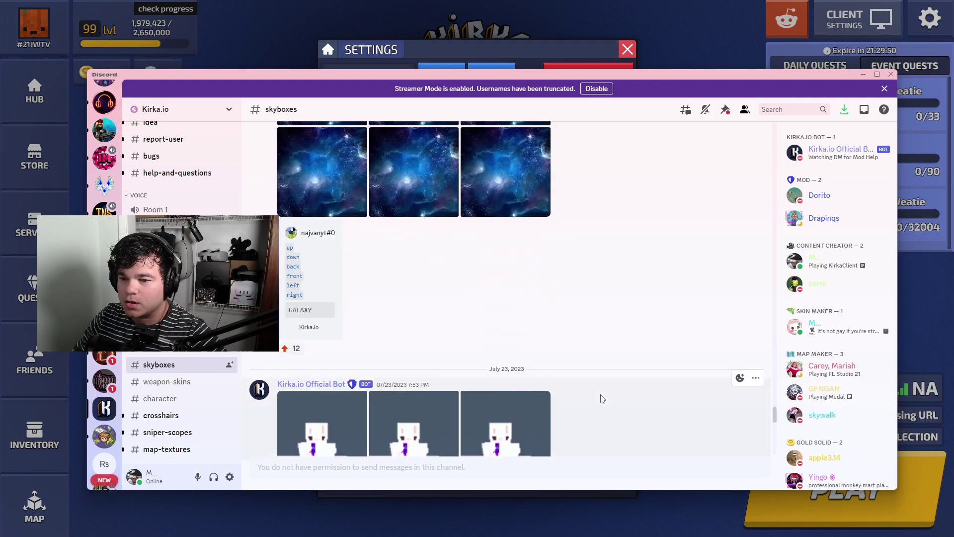
scroll(599, 402, "up", 10)
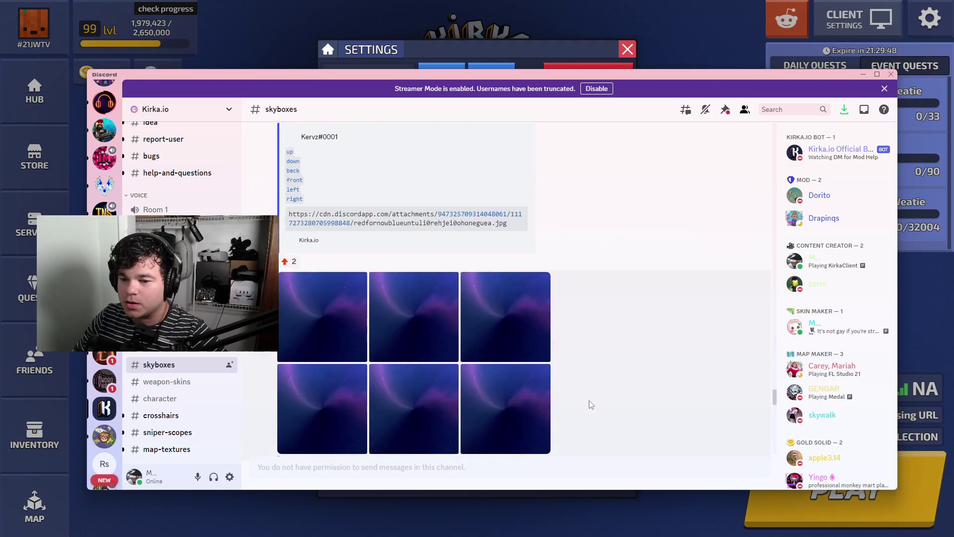
right_click(317, 323)
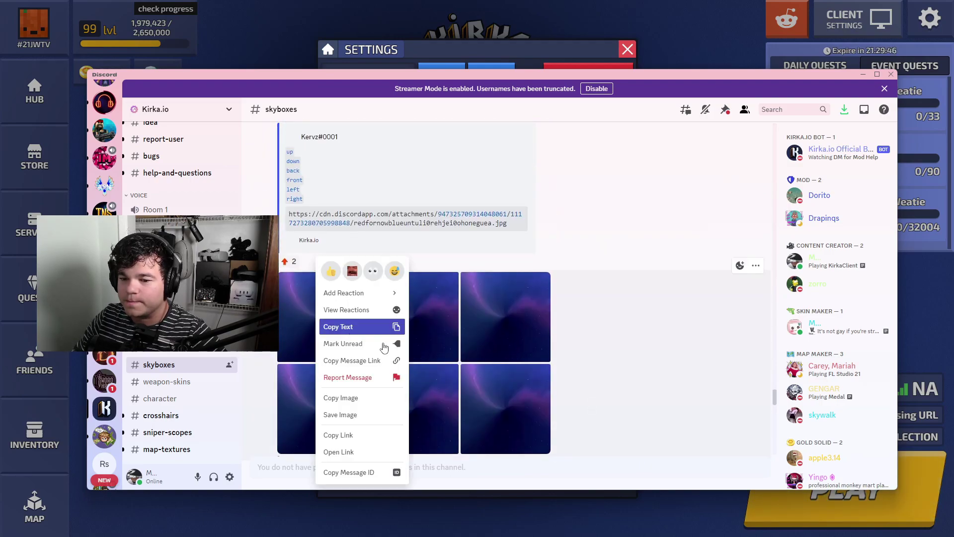
left_click(341, 433)
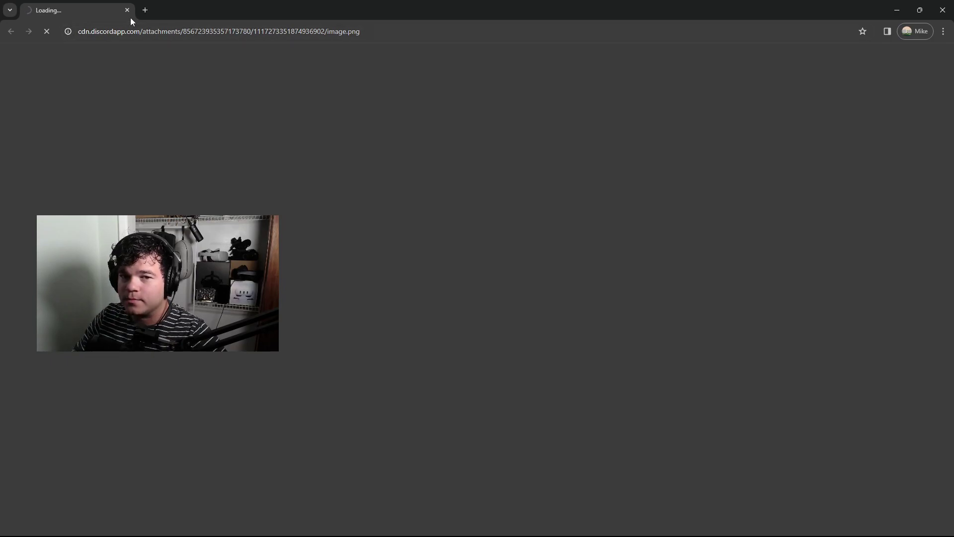
Close the Chrome image tab, copy the space skybox image link, and return to Kirka.io
left_click(125, 9)
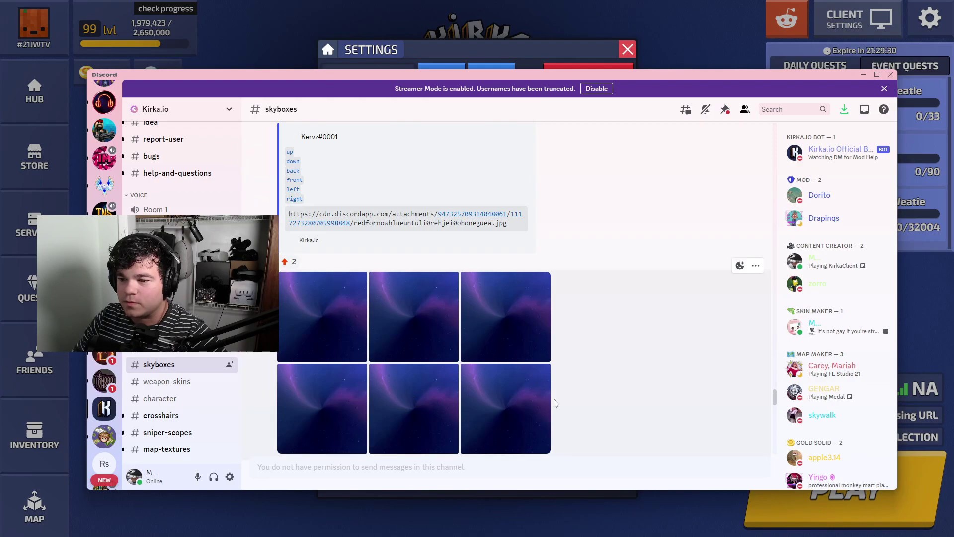
right_click(309, 307)
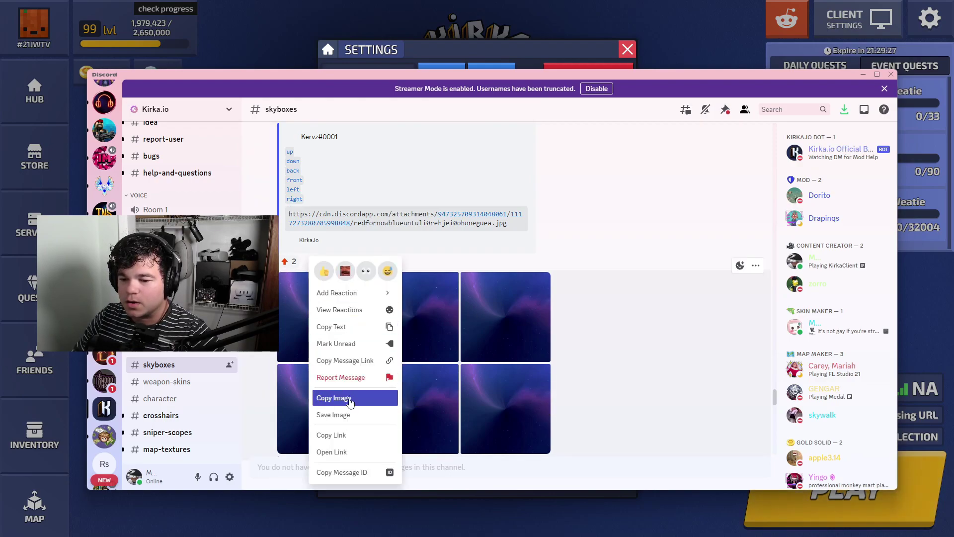
left_click(338, 435)
left_click(864, 76)
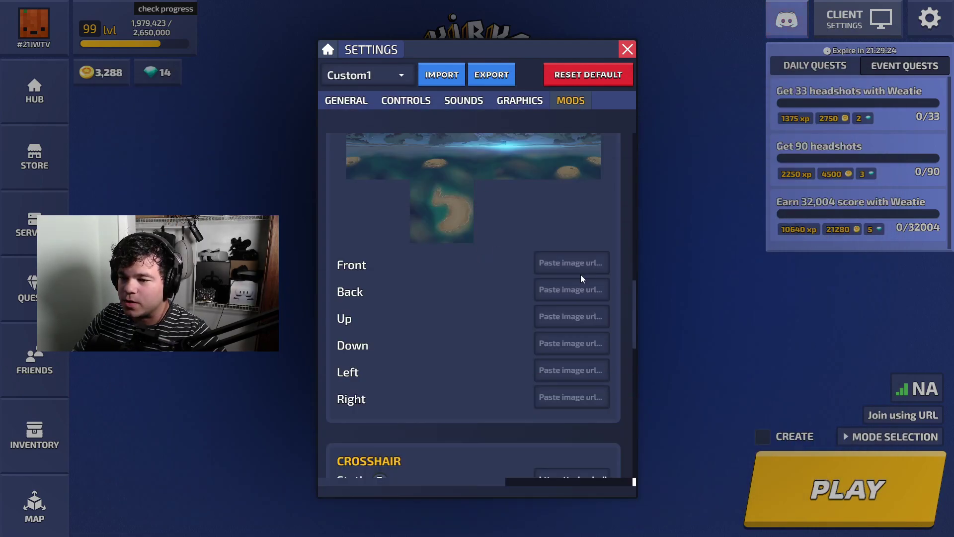
Paste the space skybox link into the Front, Back, Up, Down, Left and Right fields
key("ctrl+v")
left_click(569, 291)
key("ctrl+v")
left_click(570, 317)
key("ctrl+v")
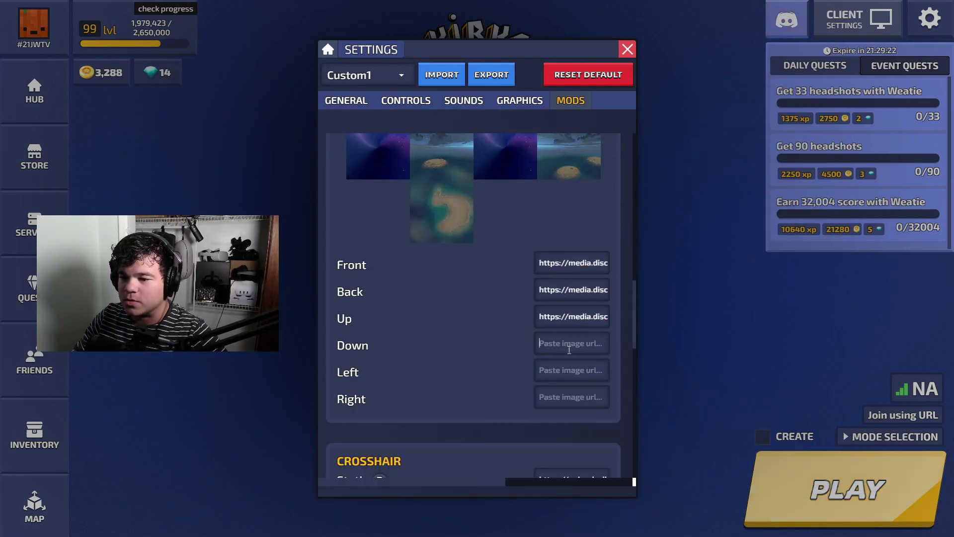
left_click(570, 343)
key("ctrl+v")
left_click(565, 372)
key("ctrl+v")
left_click(569, 398)
key("ctrl+v")
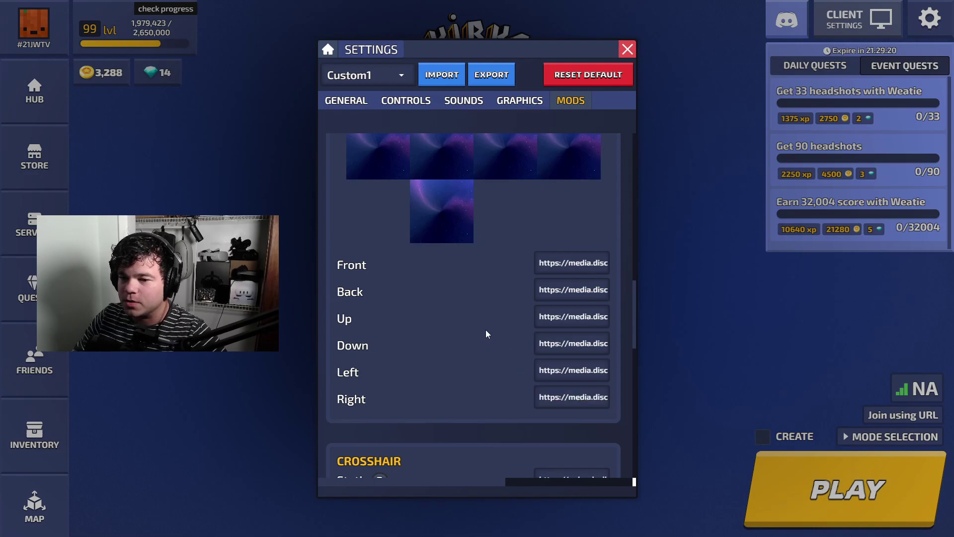
Scroll through the skybox settings to check the purple starry sky preview
scroll(485, 329, "up", 4)
scroll(424, 267, "up", 8)
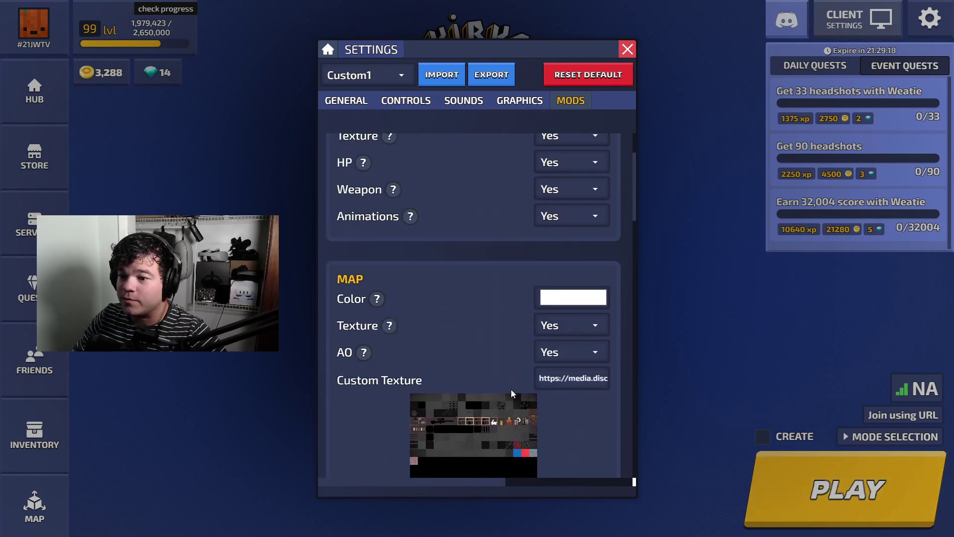
scroll(518, 386, "down", 10)
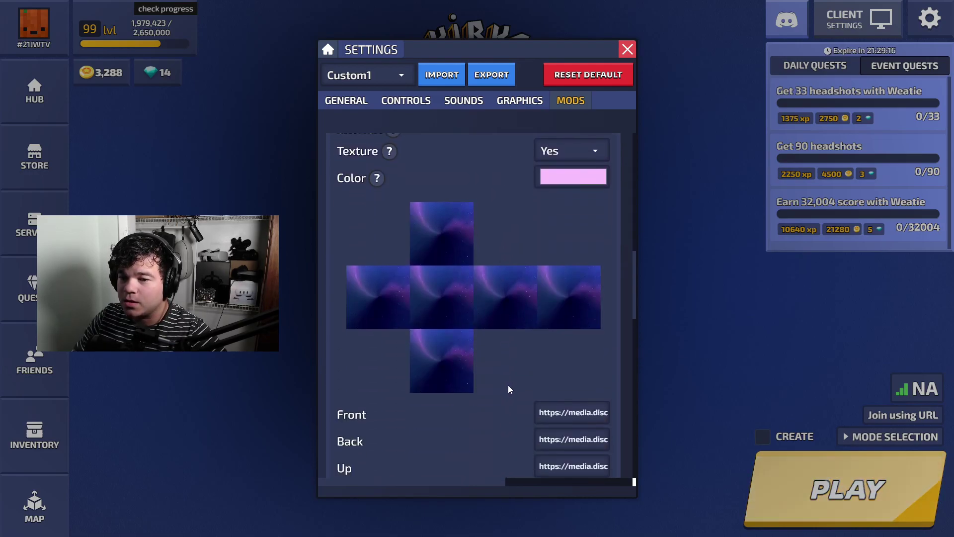
scroll(507, 388, "up", 7)
scroll(505, 390, "up", 4)
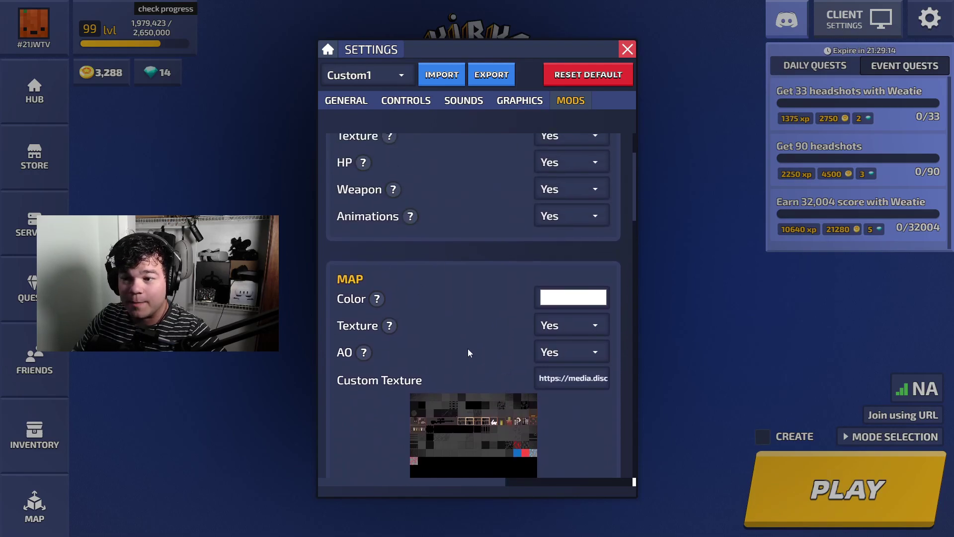
scroll(469, 353, "up", 3)
scroll(479, 363, "down", 10)
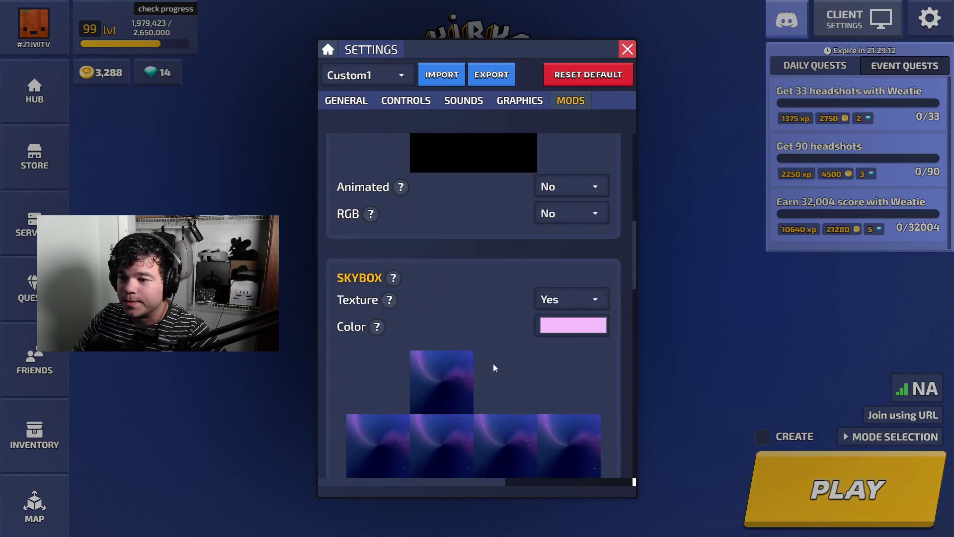
scroll(494, 368, "down", 8)
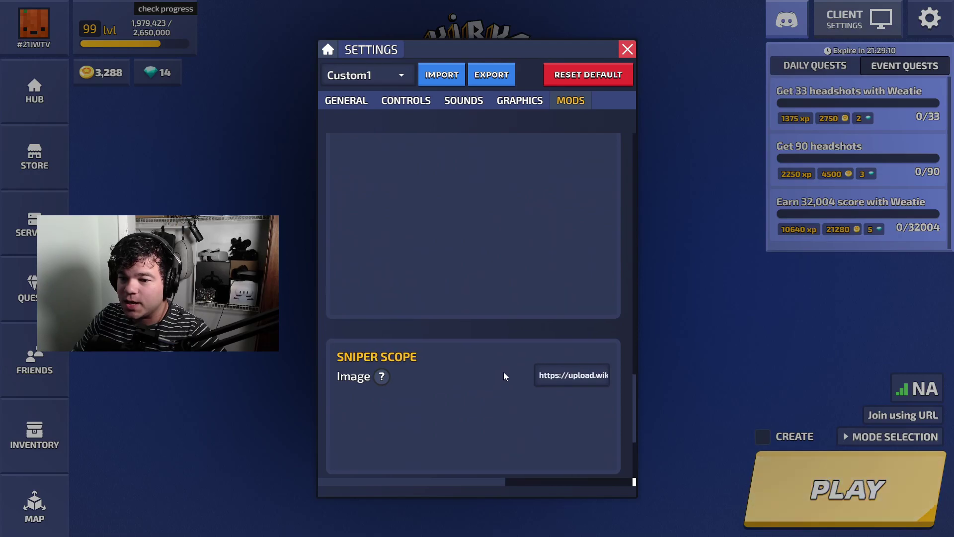
scroll(499, 338, "up", 4)
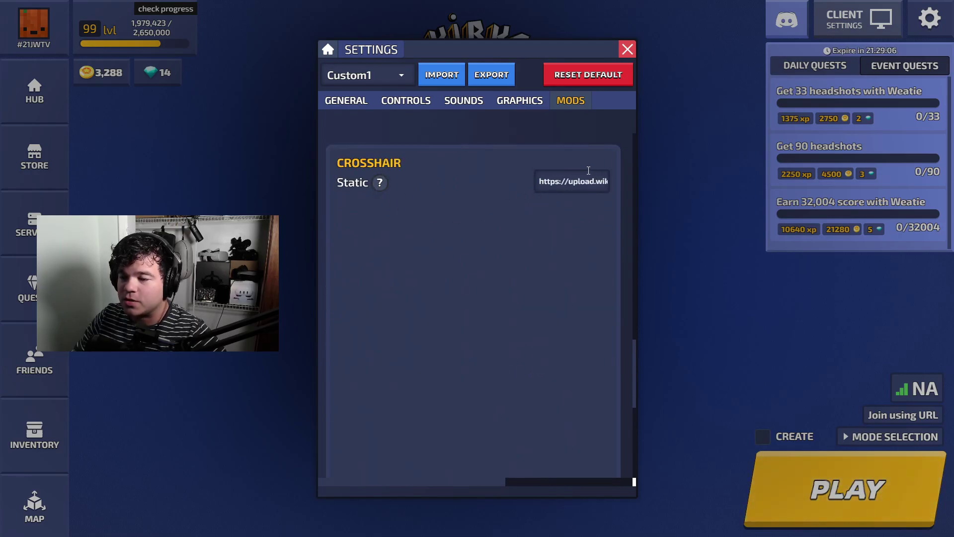
scroll(499, 294, "down", 2)
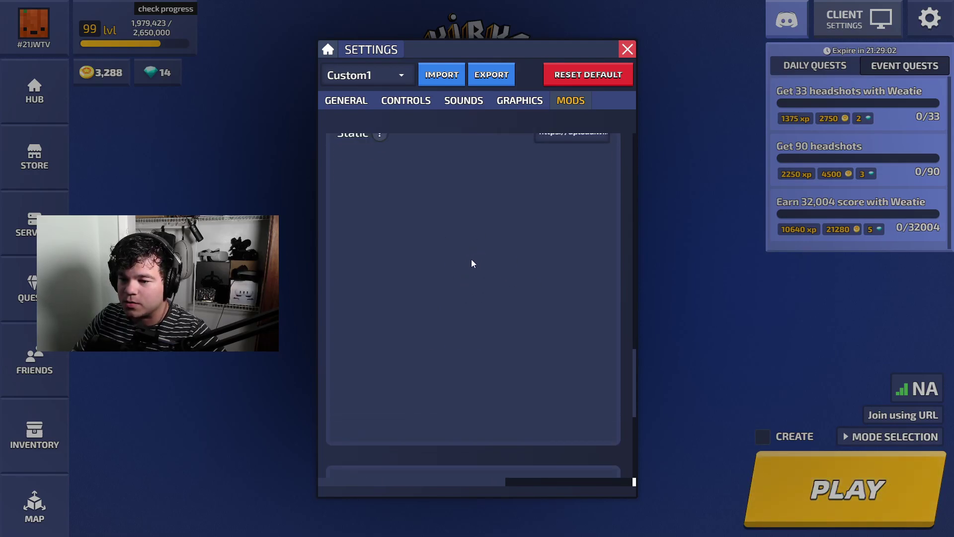
scroll(466, 301, "down", 8)
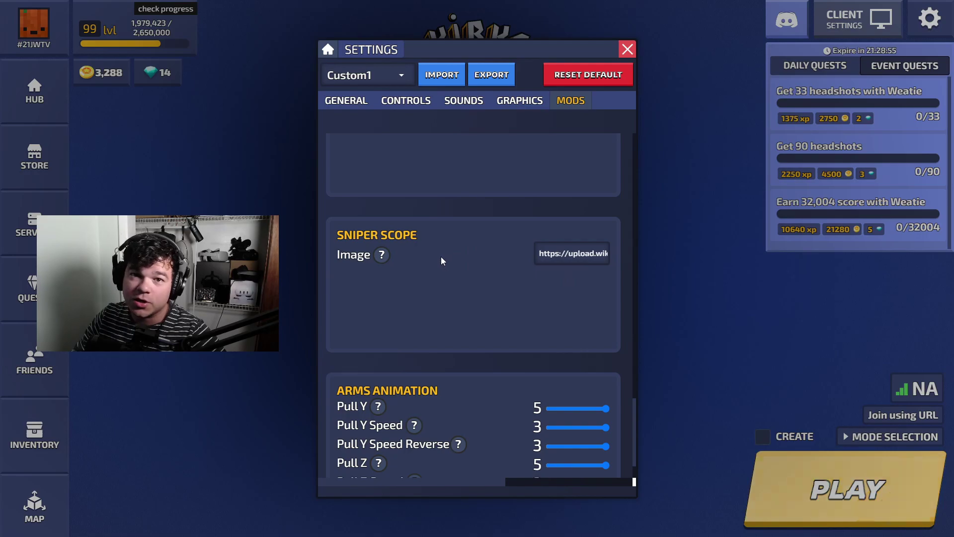
scroll(499, 281, "down", 2)
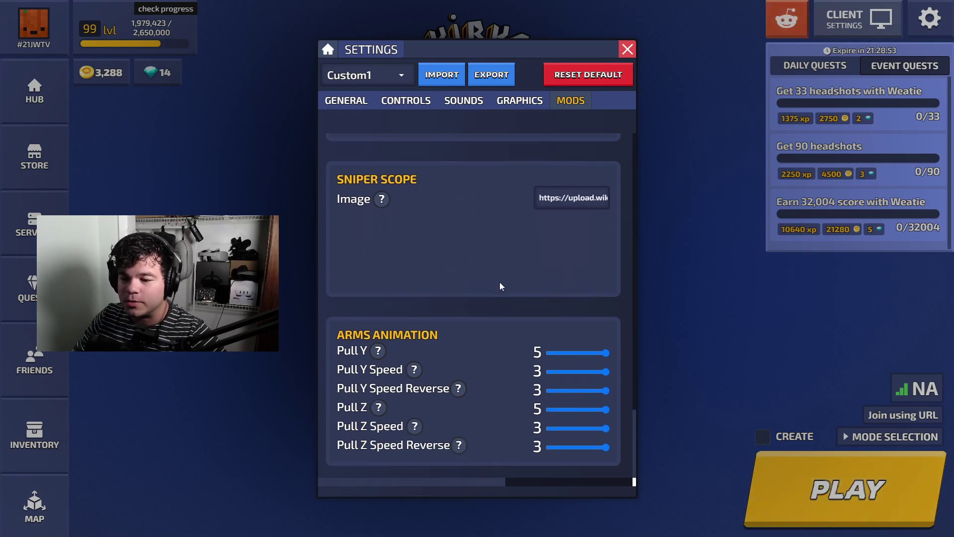
scroll(506, 334, "up", 10)
scroll(516, 339, "up", 15)
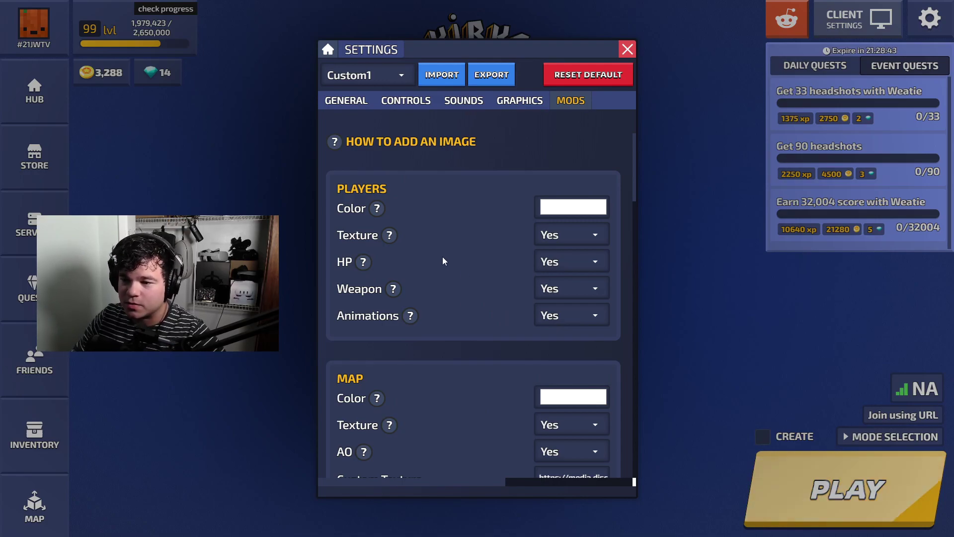
left_click(546, 237)
left_click(560, 238)
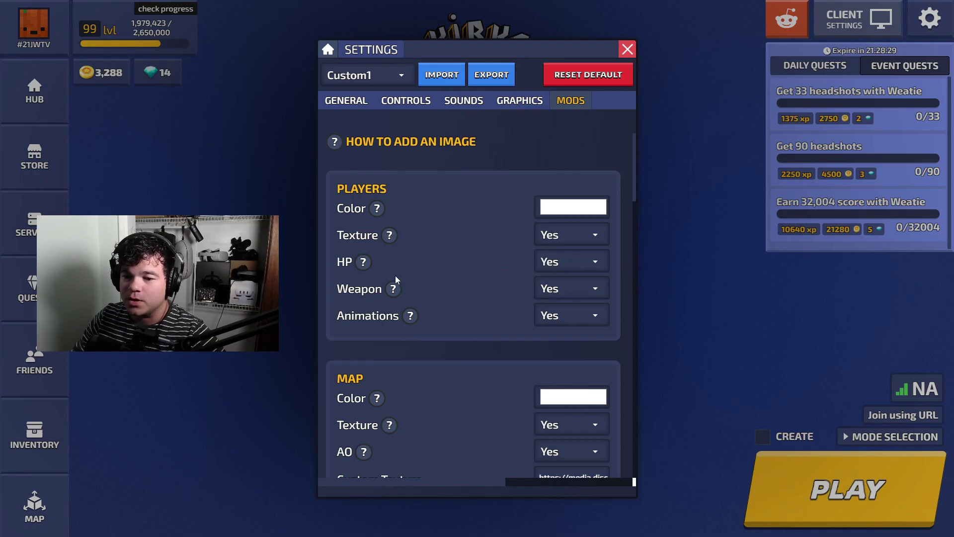
left_click(569, 293)
left_click(569, 293)
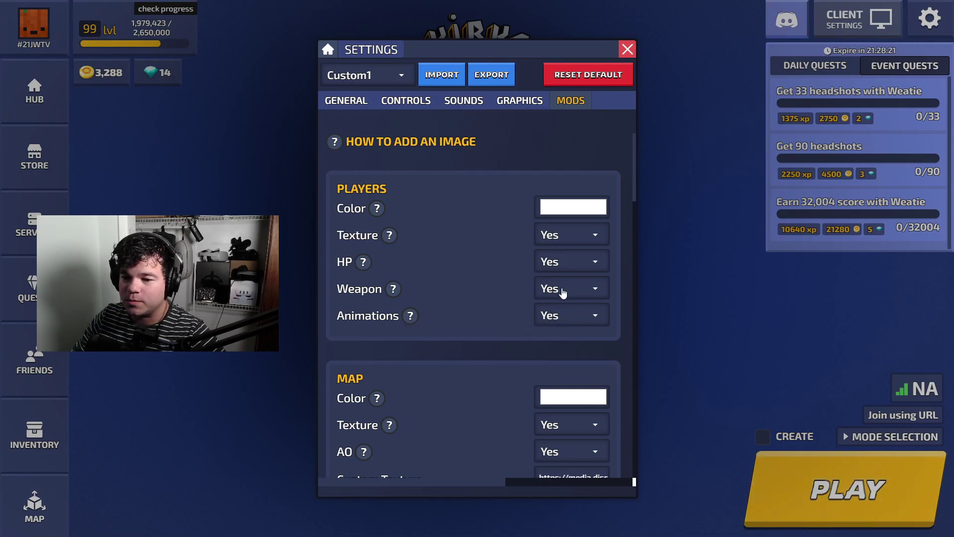
scroll(596, 304, "down", 1)
scroll(566, 208, "up", 1)
On the Graphics tab, switch the Cases, Bullets, Smoke and Holes effects to Yes
left_click(530, 103)
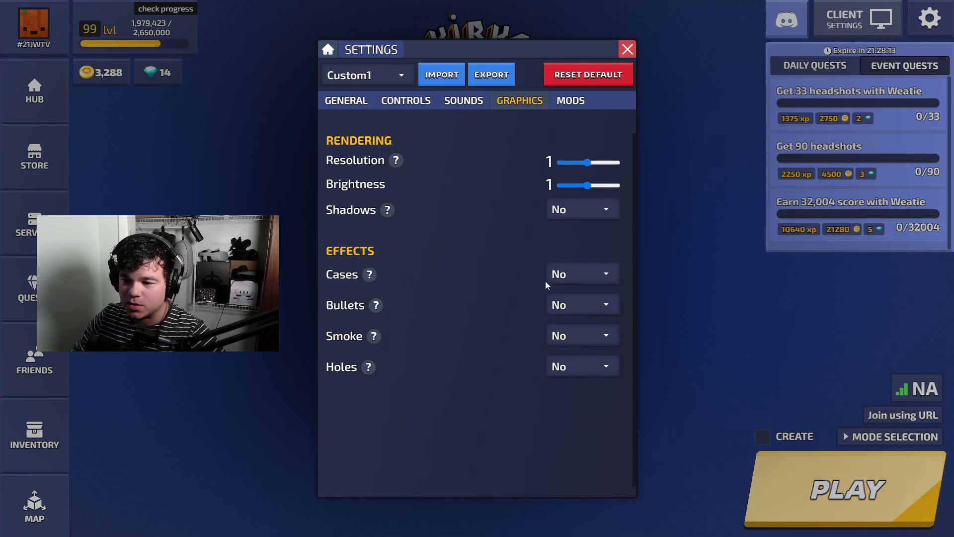
left_click(565, 273)
left_click(559, 294)
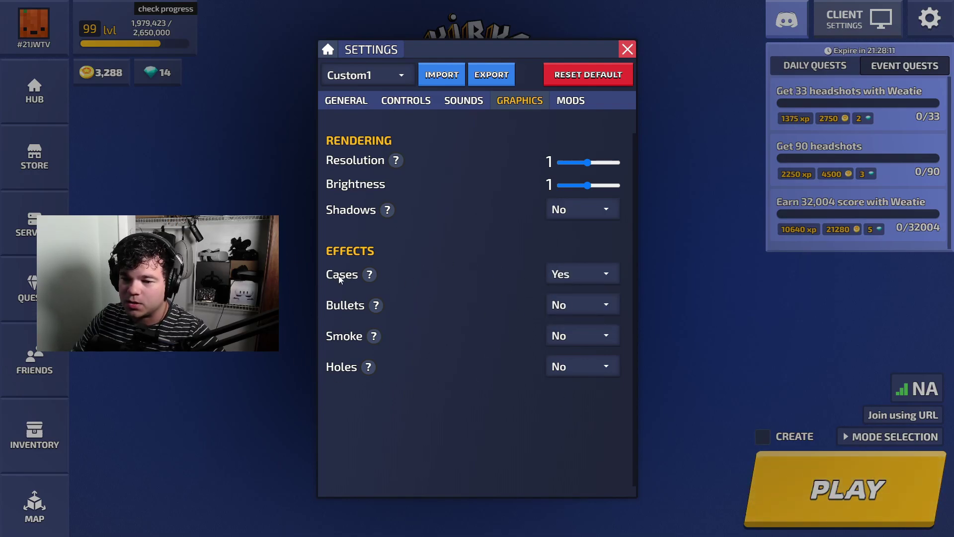
mouse_move(369, 276)
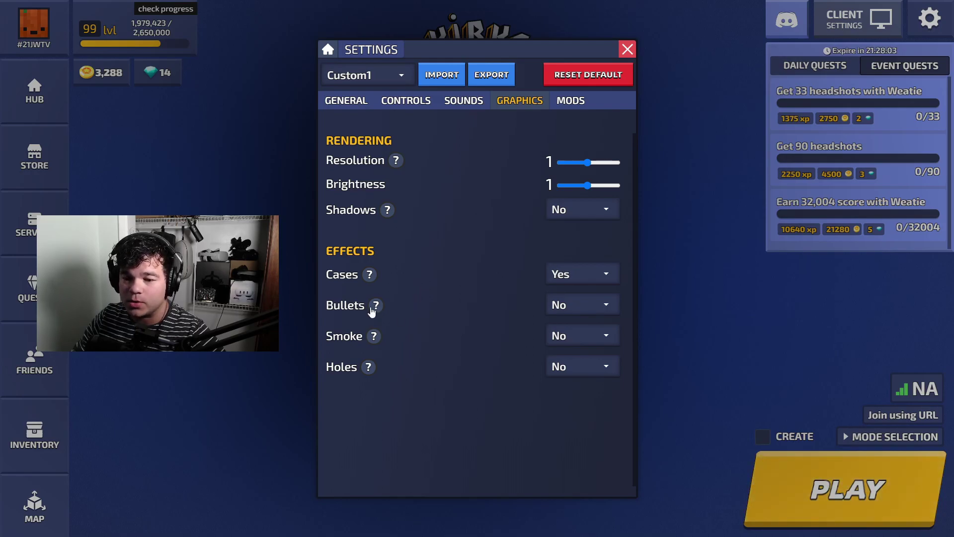
mouse_move(375, 309)
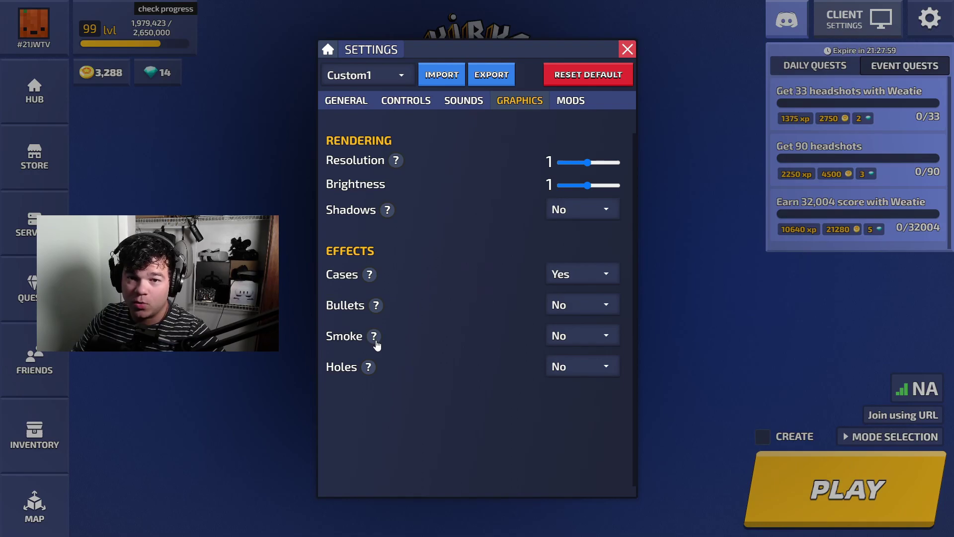
left_click(570, 311)
left_click(567, 327)
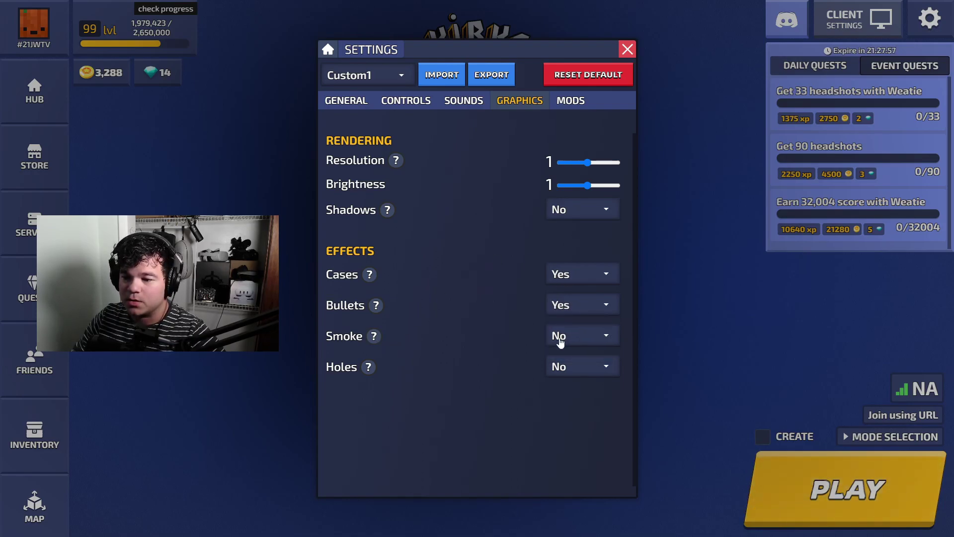
left_click(561, 337)
left_click(565, 357)
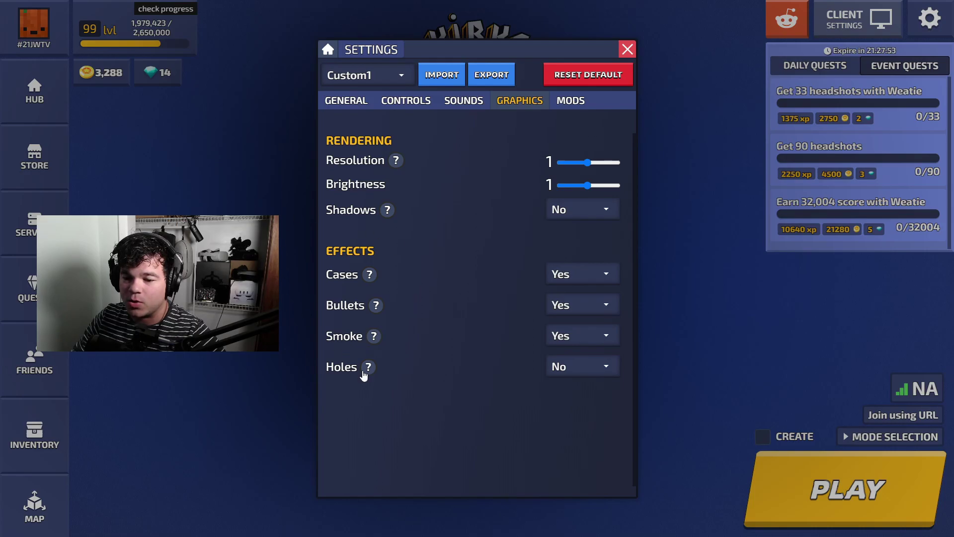
mouse_move(364, 373)
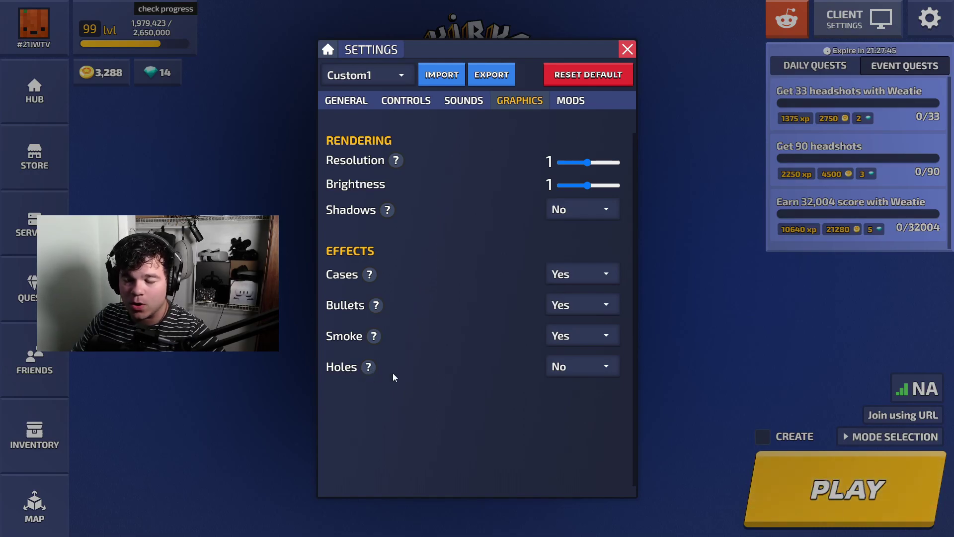
left_click(592, 373)
left_click(571, 389)
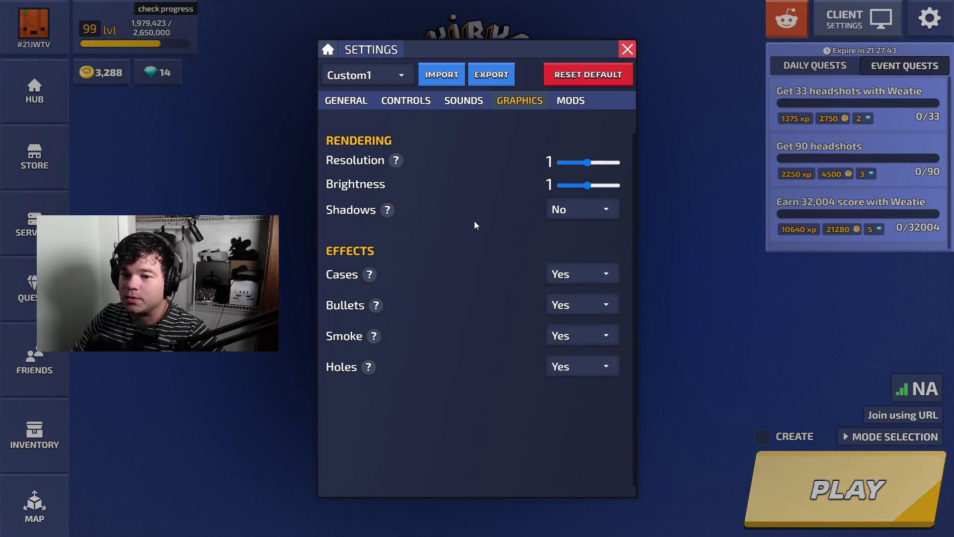
Set Shadows to Yes and Resolution to 2, keep Brightness at 1, and close settings
left_click(566, 217)
left_click(566, 237)
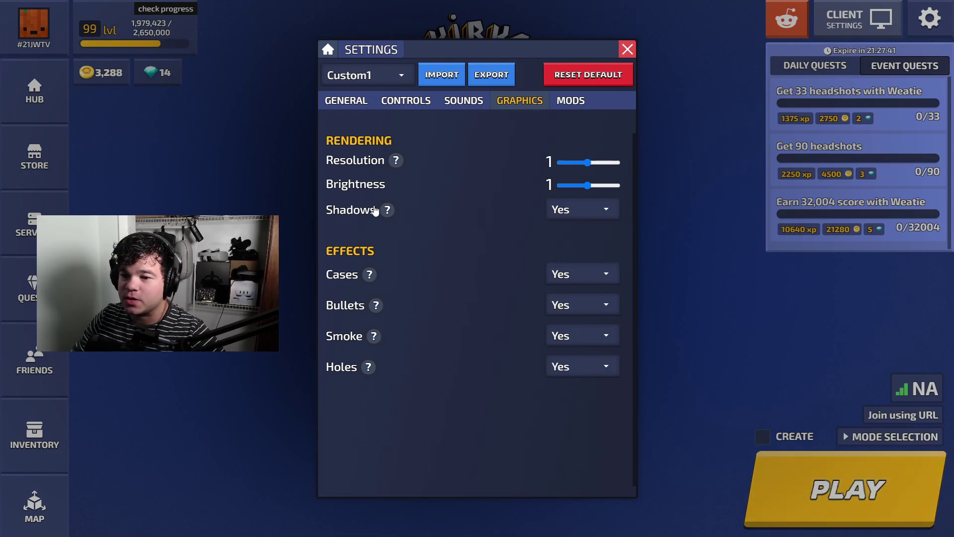
left_click(569, 214)
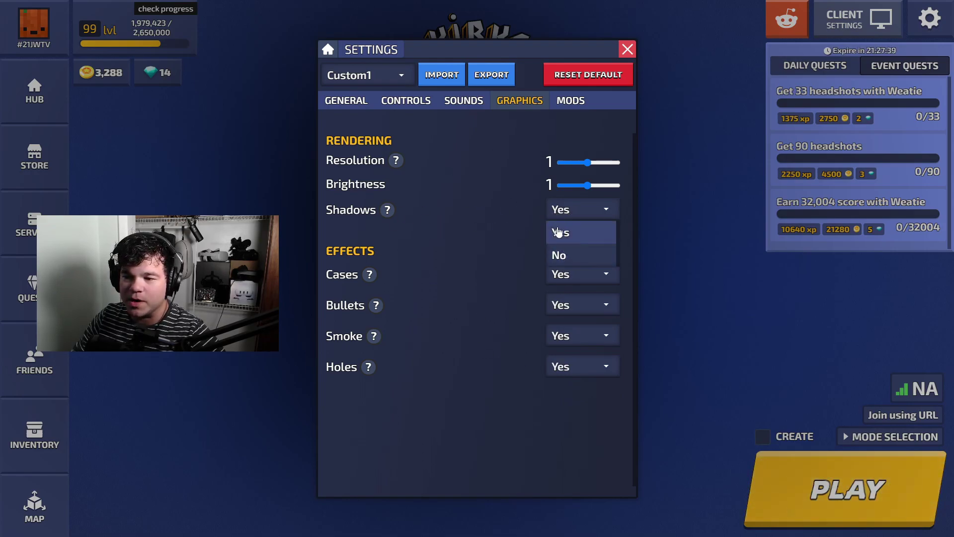
left_click(558, 232)
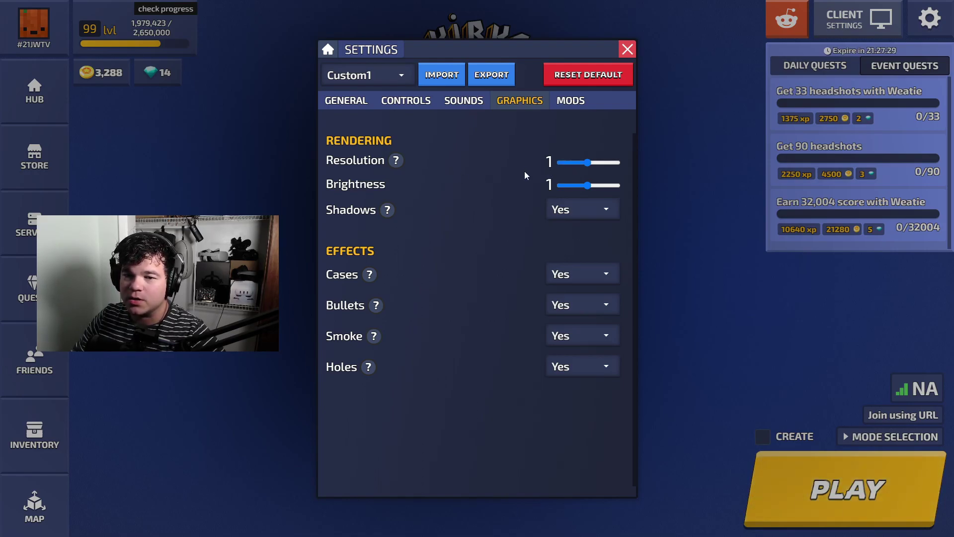
left_click_drag(588, 162, 618, 162)
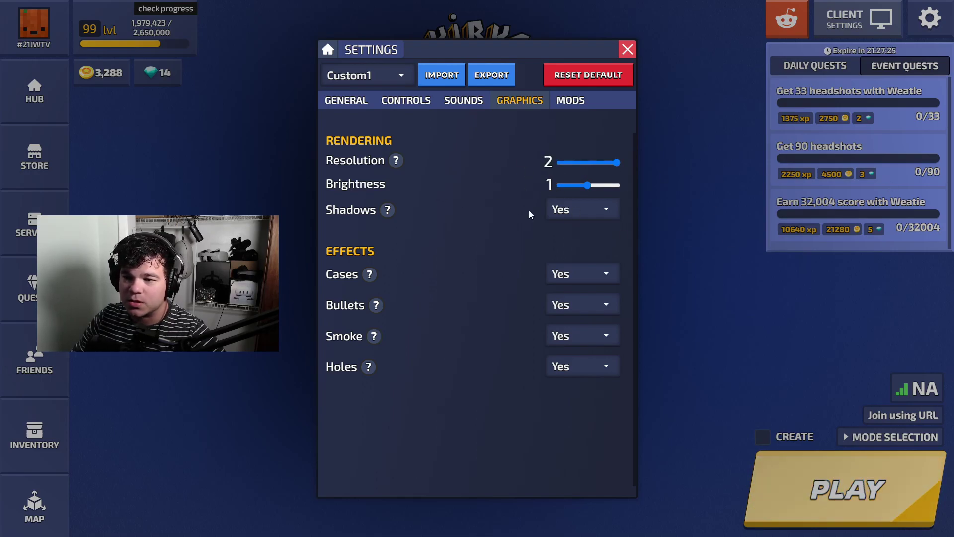
mouse_move(587, 185)
left_mouse_down()
mouse_move(607, 185)
mouse_move(589, 186)
left_mouse_up()
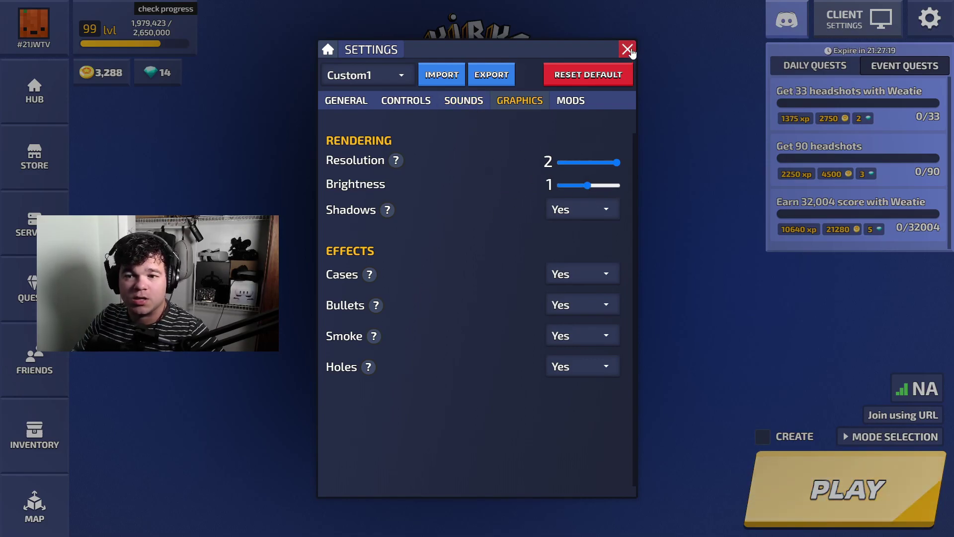
left_click(628, 50)
Start a match, continue past weapon selection, and walk forward into Vertigo
left_click(781, 482)
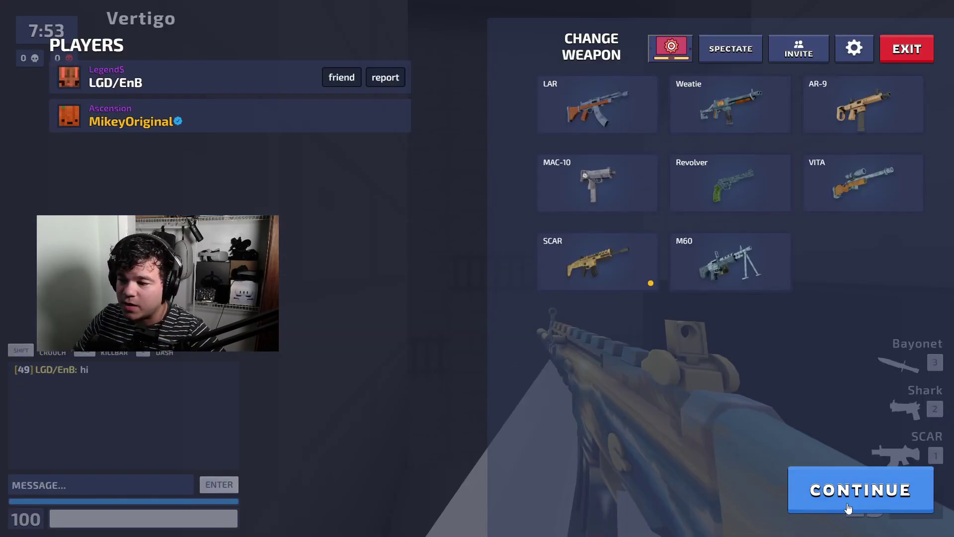
left_click(847, 502)
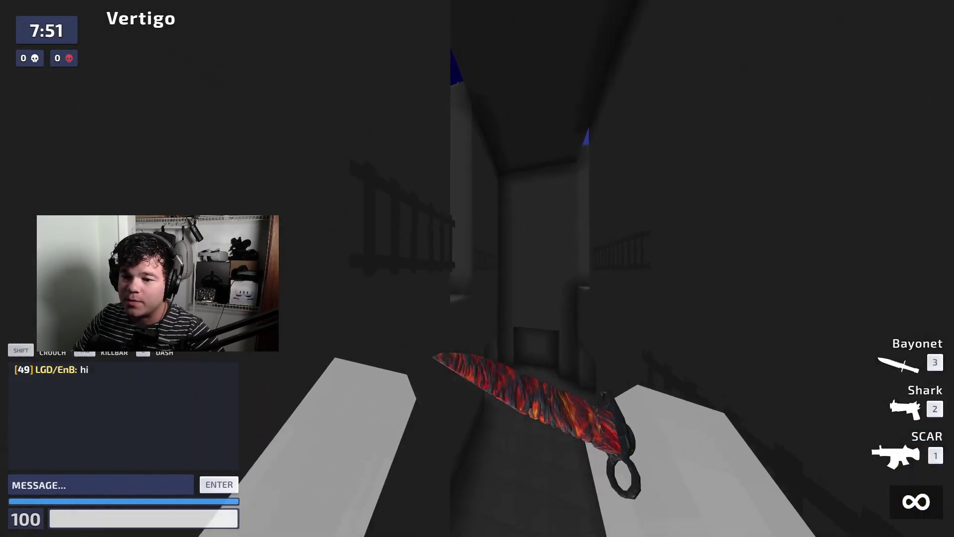
key("w")
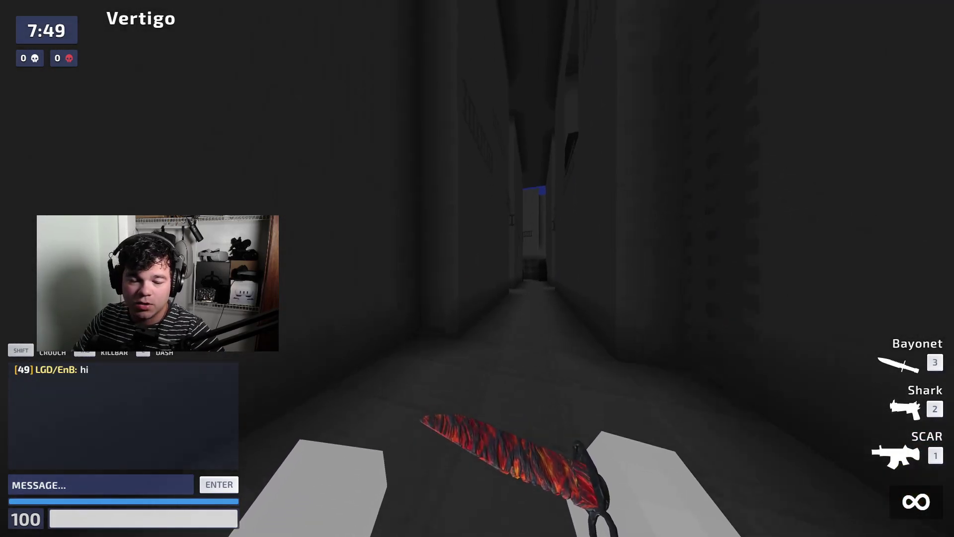